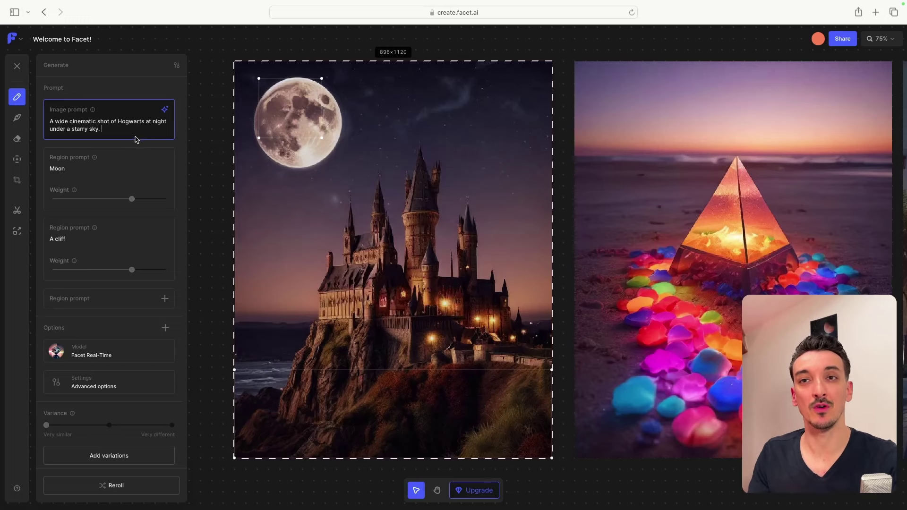
# Review the castle image's Moon and 'A cliff' region prompts, then open the Model library.
pyautogui.click(130, 165)
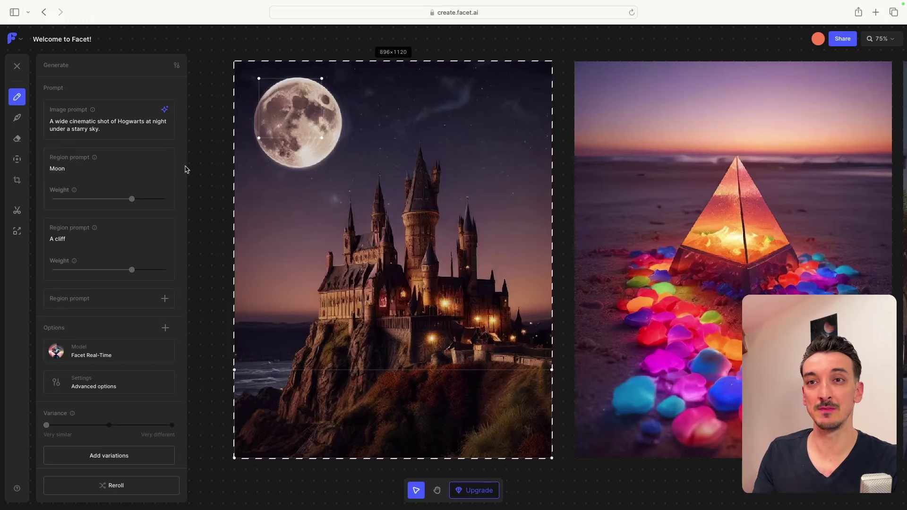
pyautogui.click(273, 104)
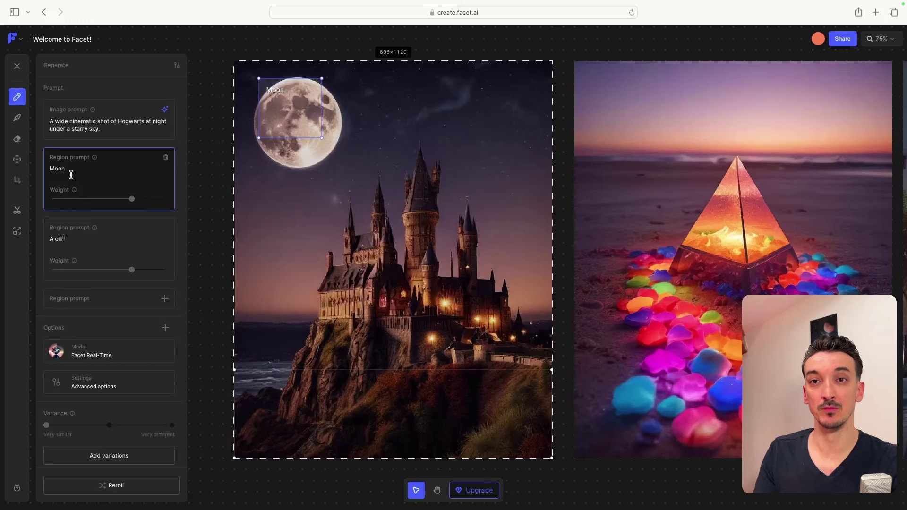
pyautogui.click(131, 244)
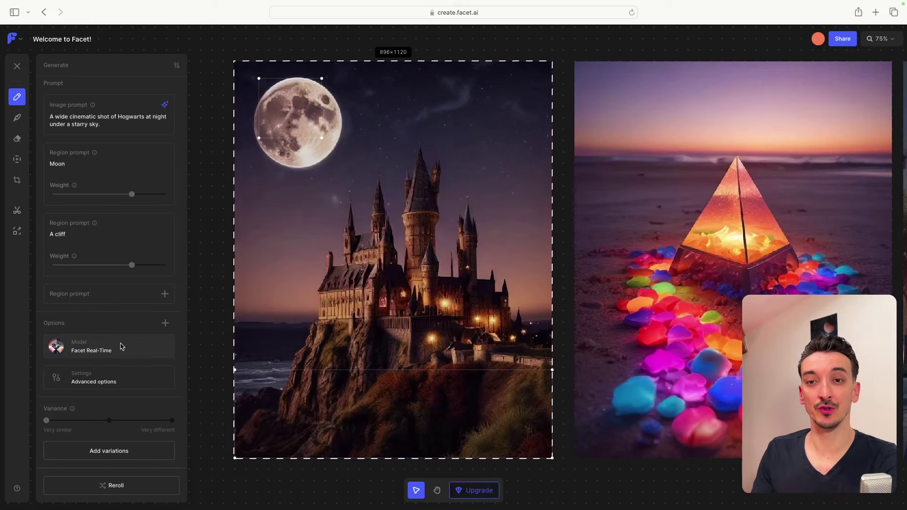
pyautogui.click(129, 348)
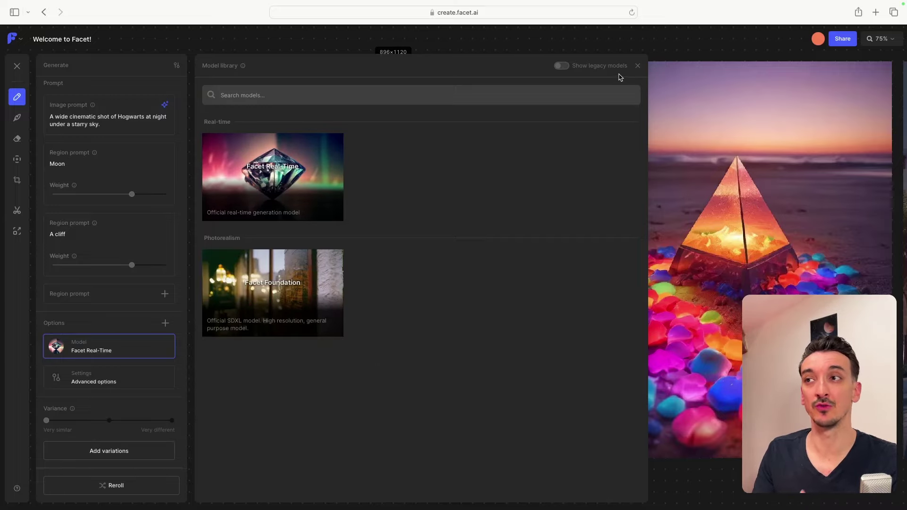
# Close the Model library and pan the canvas left to the pyramid and futuristic city images.
pyautogui.click(637, 65)
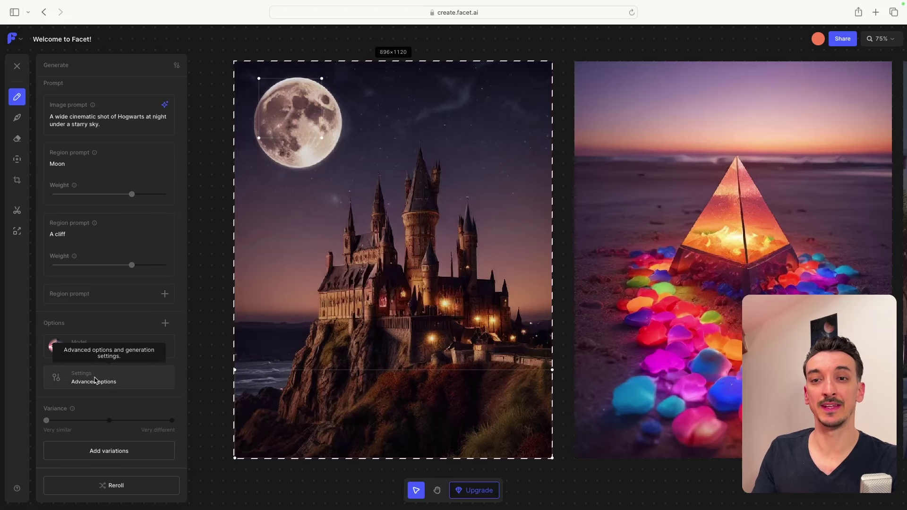
pyautogui.click(122, 380)
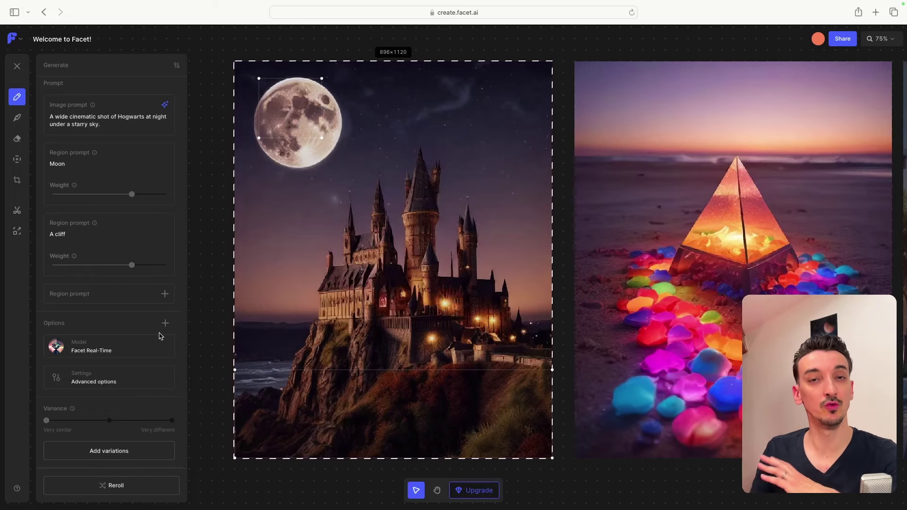
pyautogui.press('h')
pyautogui.moveTo(566, 479); pyautogui.dragTo(325, 478)
pyautogui.moveTo(506, 480); pyautogui.dragTo(433, 477)
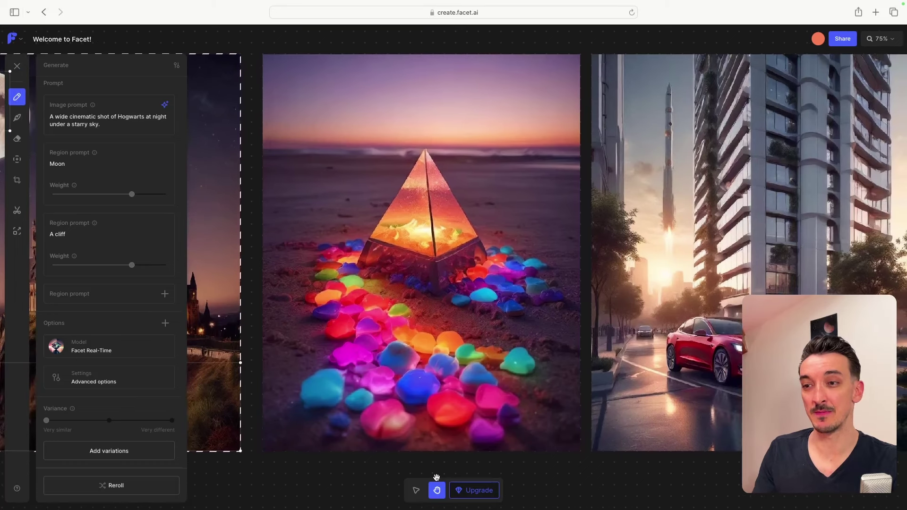
# Select the glowing pyramid image and review its main, glowing pyramid and Rainbow glowpebbles prompts.
pyautogui.click(416, 491)
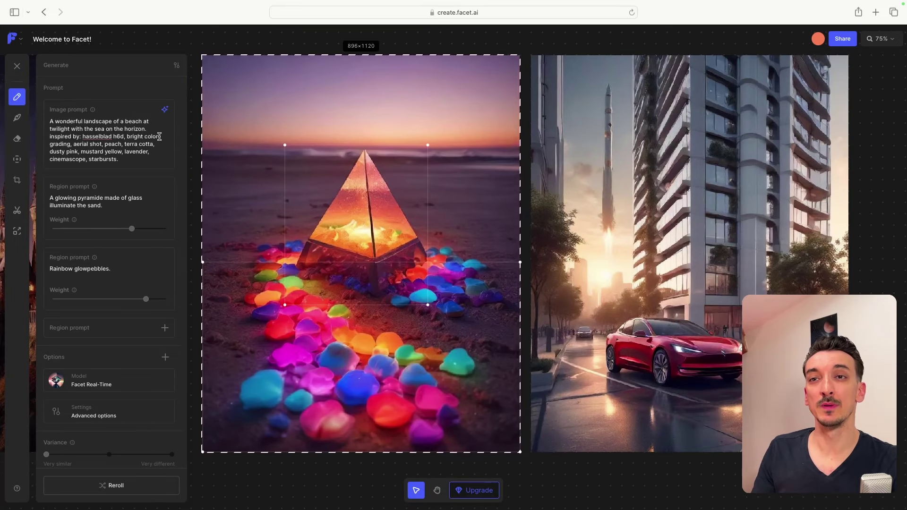
pyautogui.click(161, 136)
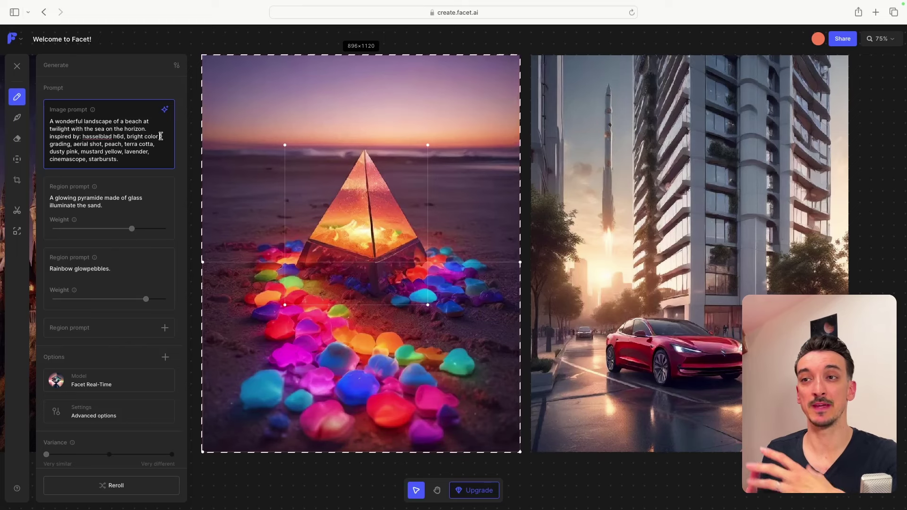
pyautogui.scroll(-2, 161, 141)
pyautogui.click(158, 173)
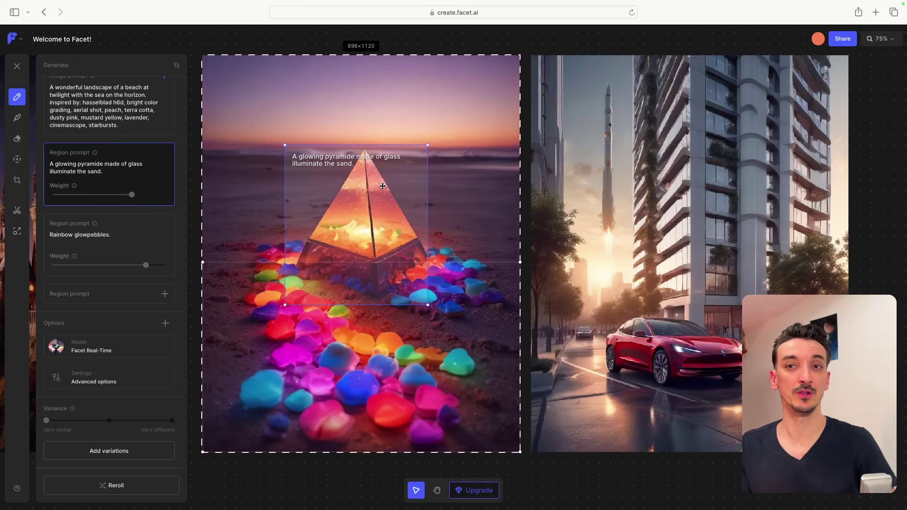
pyautogui.click(138, 239)
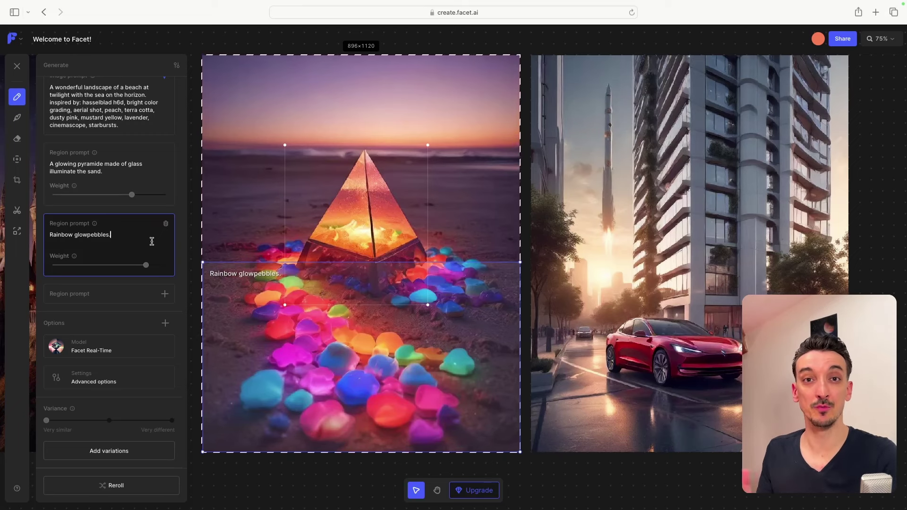
# Pan to the futuristic city image and open its main prompt for editing.
pyautogui.click(437, 490)
pyautogui.moveTo(580, 477); pyautogui.dragTo(435, 477)
pyautogui.moveTo(563, 477); pyautogui.dragTo(403, 476)
pyautogui.click(416, 490)
pyautogui.click(302, 359)
pyautogui.click(130, 152)
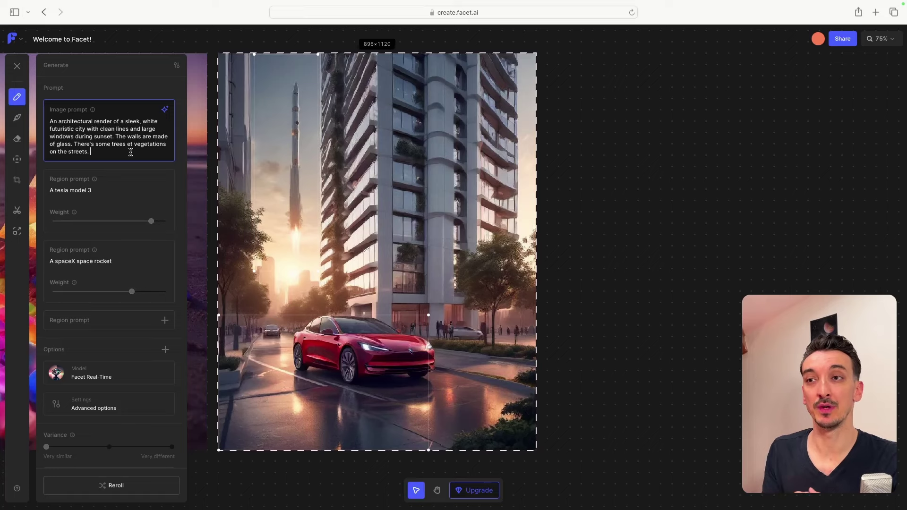
# Check the 'A tesla model 3' and 'A spaceX space rocket' regions, then close prompts and pan back.
pyautogui.click(128, 190)
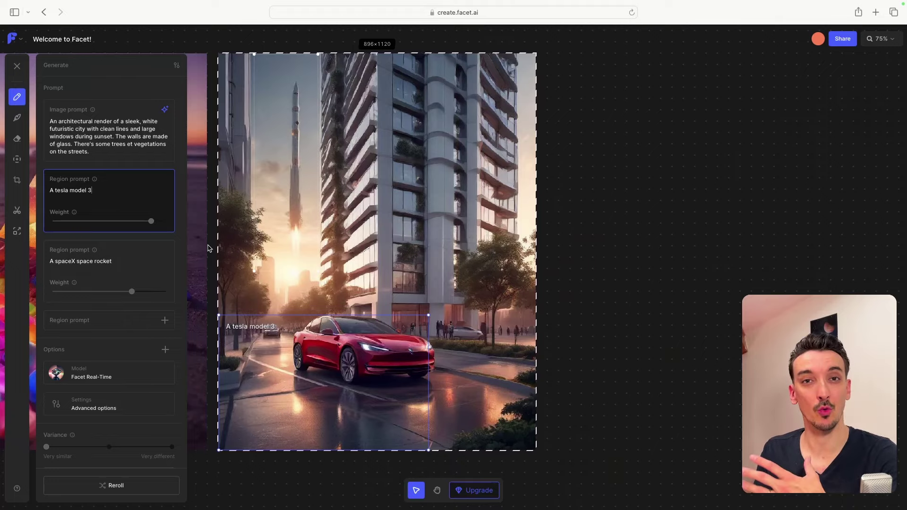
pyautogui.click(140, 266)
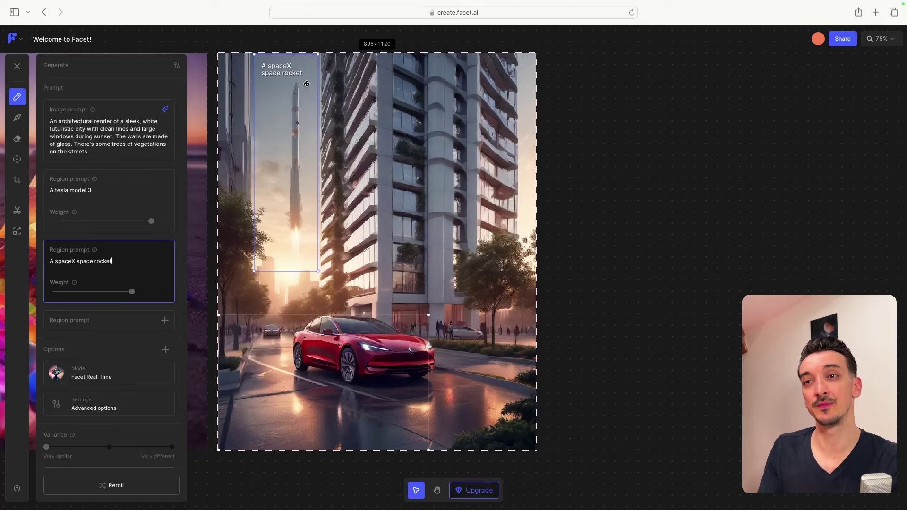
pyautogui.click(238, 480)
pyautogui.hscroll(-10, 236, 478)
pyautogui.press('space')
pyautogui.moveTo(229, 445); pyautogui.dragTo(356, 452)
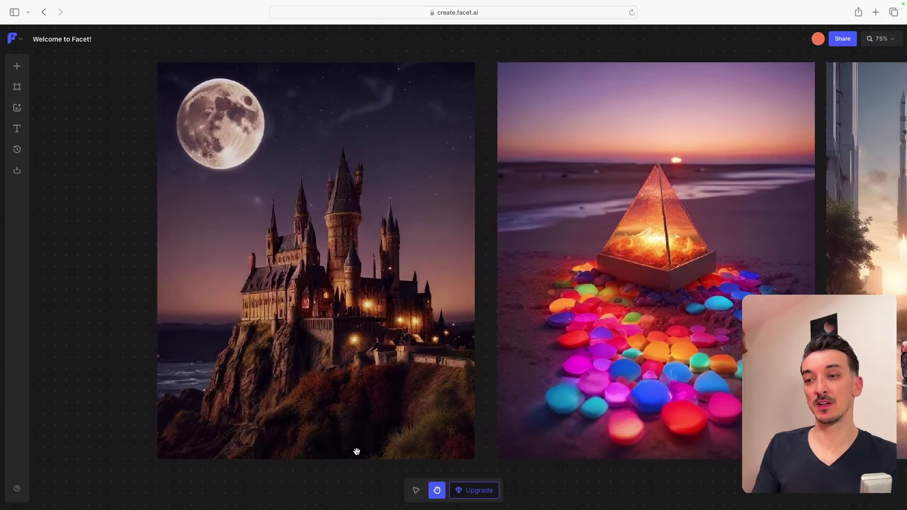
# On the castle image, change the Moon region prompt to 'Saturn' and enlarge its region.
pyautogui.click(258, 314)
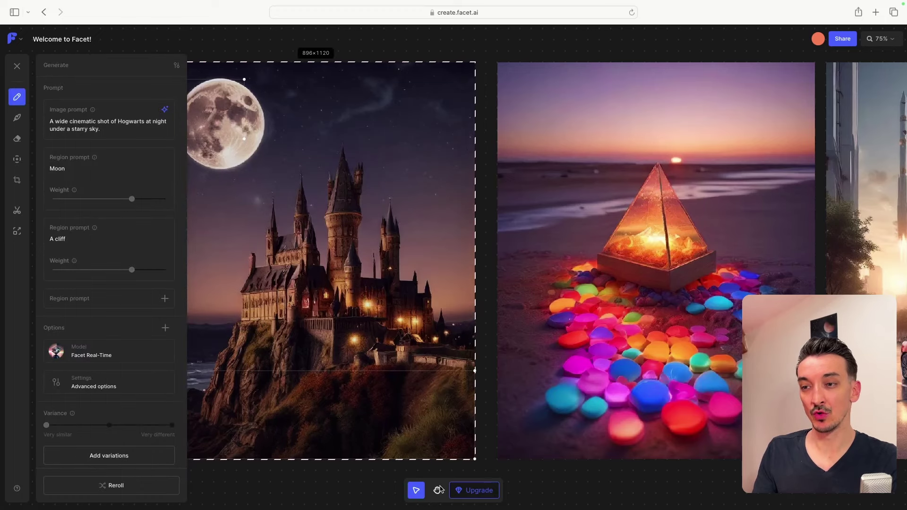
pyautogui.moveTo(338, 478); pyautogui.dragTo(410, 488)
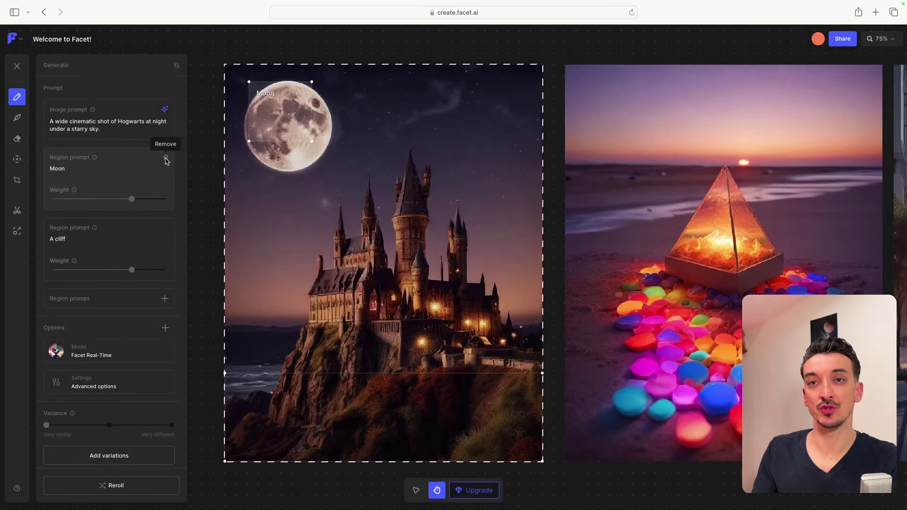
pyautogui.click(79, 172)
pyautogui.press('BackSpace')
pyautogui.press('BackSpace')
pyautogui.press('BackSpace')
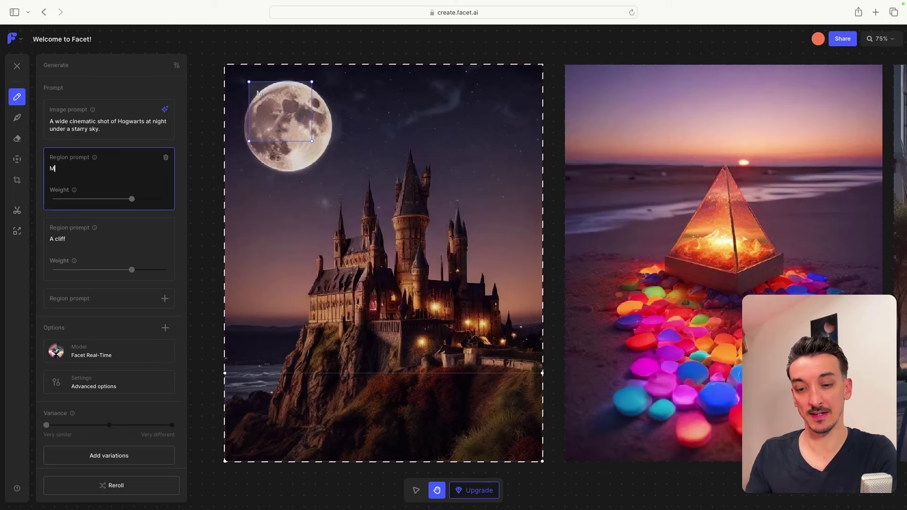
pyautogui.press('BackSpace')
pyautogui.write('Saturn')
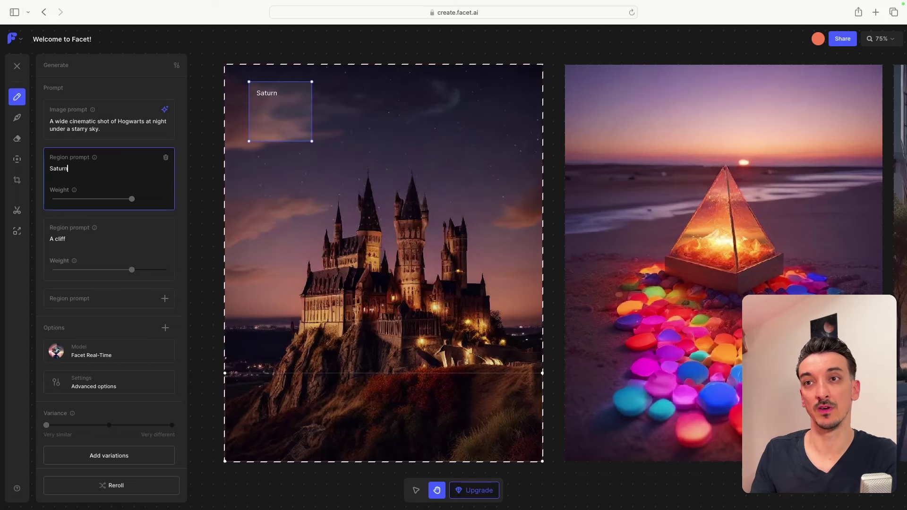
pyautogui.moveTo(312, 141); pyautogui.dragTo(357, 183)
# Change the Saturn region prompt to 'Mars' and resize its box to fit the planet.
pyautogui.click(133, 171)
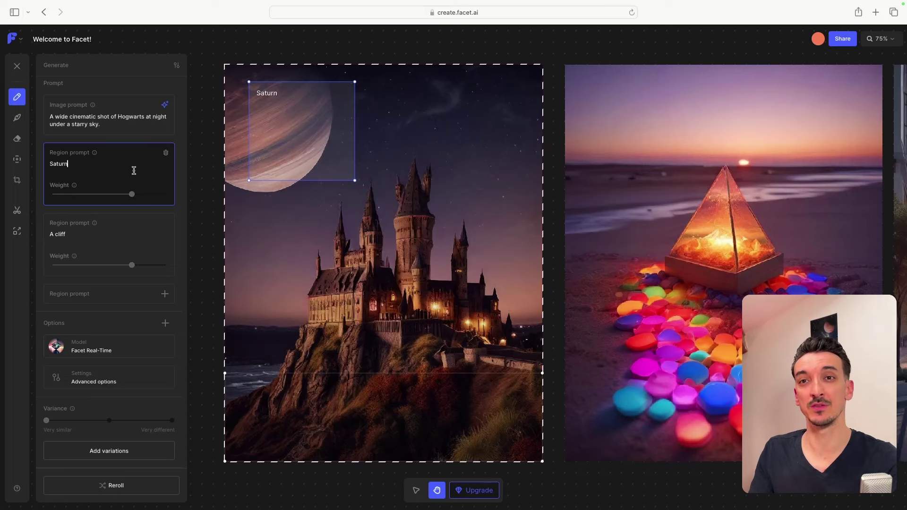
pyautogui.press('BackSpace')
pyautogui.press('BackSpace')
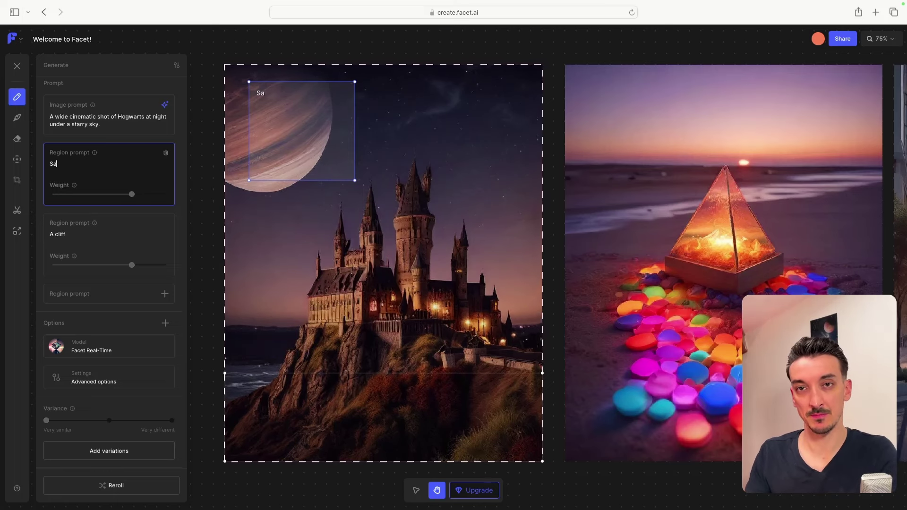
pyautogui.press('BackSpace')
pyautogui.press('BackSpace')
pyautogui.write('Mars')
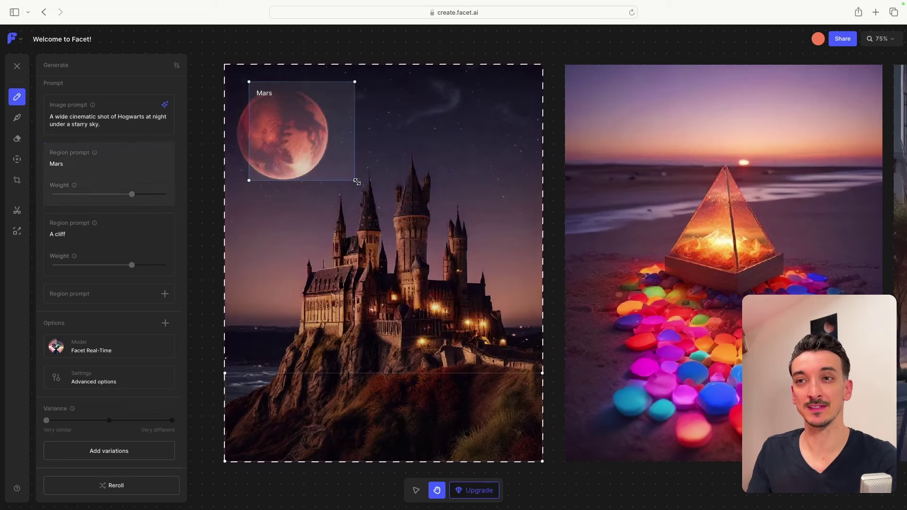
pyautogui.moveTo(356, 182); pyautogui.dragTo(336, 169)
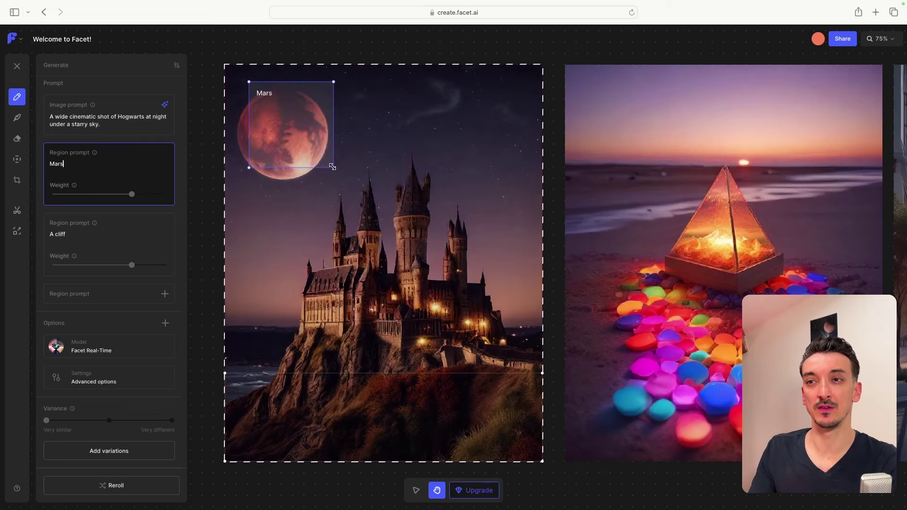
pyautogui.moveTo(332, 167); pyautogui.dragTo(345, 178)
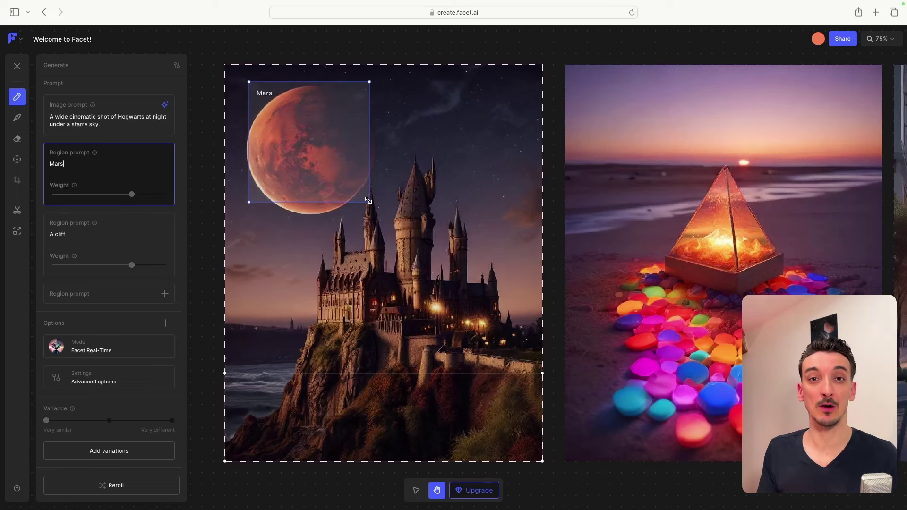
pyautogui.moveTo(368, 200); pyautogui.dragTo(354, 191)
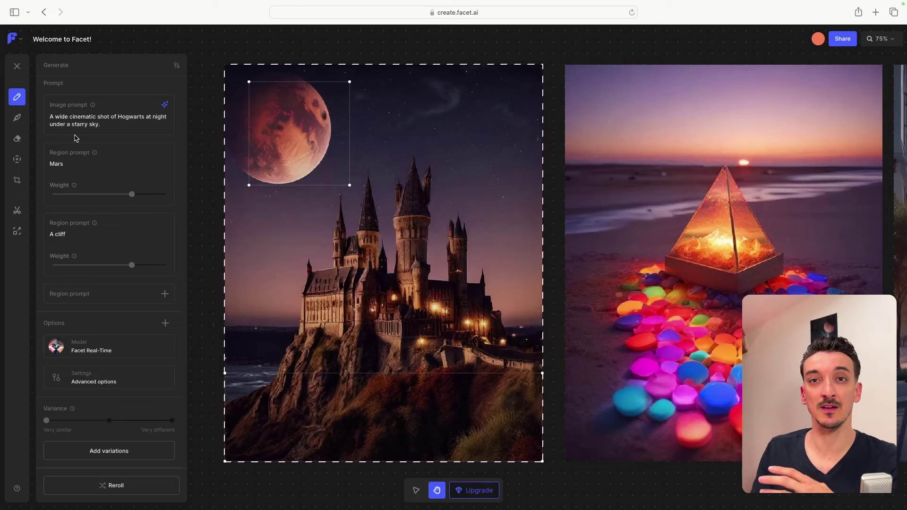
# In the Edit tool, raise the castle image's brightness slightly and nudge its contrast.
pyautogui.click(18, 121)
pyautogui.moveTo(109, 152); pyautogui.dragTo(116, 152)
pyautogui.moveTo(118, 201); pyautogui.dragTo(117, 203)
pyautogui.scroll(-1, 111, 245)
pyautogui.moveTo(107, 261); pyautogui.dragTo(99, 261)
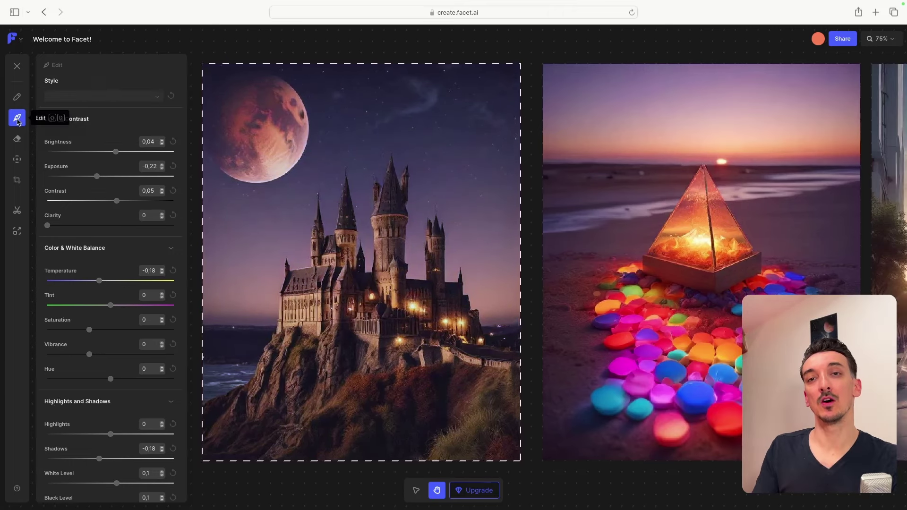
# Try the Magic Eraser, then bring up the Crop options for the castle image.
pyautogui.click(17, 139)
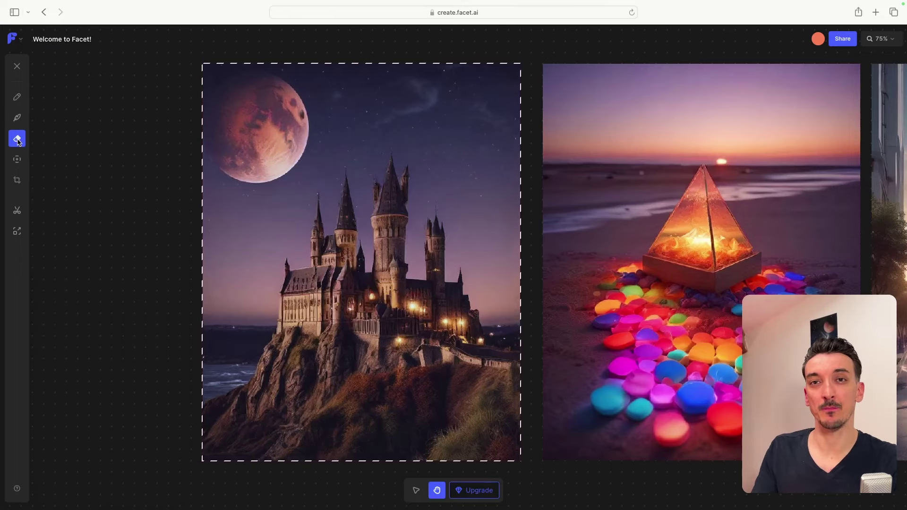
pyautogui.moveTo(277, 226)
pyautogui.mouseDown()
pyautogui.moveTo(263, 227)
pyautogui.moveTo(290, 224)
pyautogui.mouseUp()
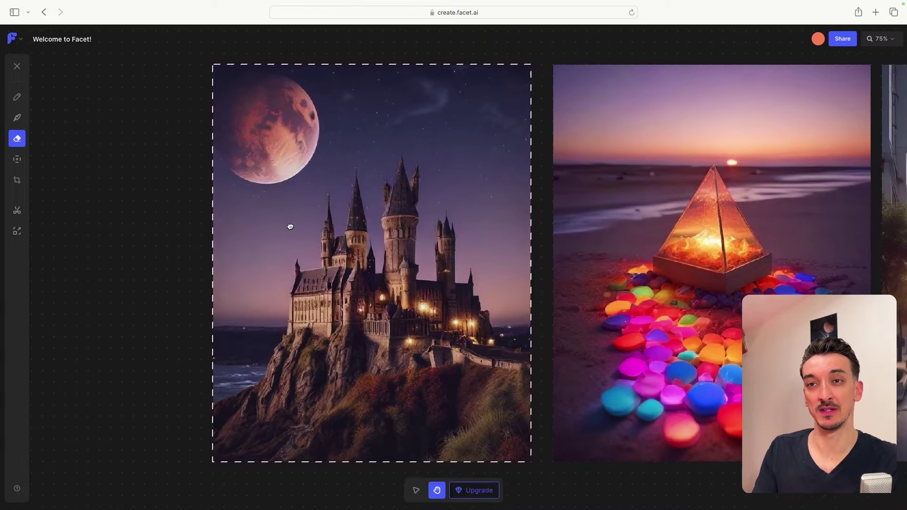
pyautogui.click(17, 161)
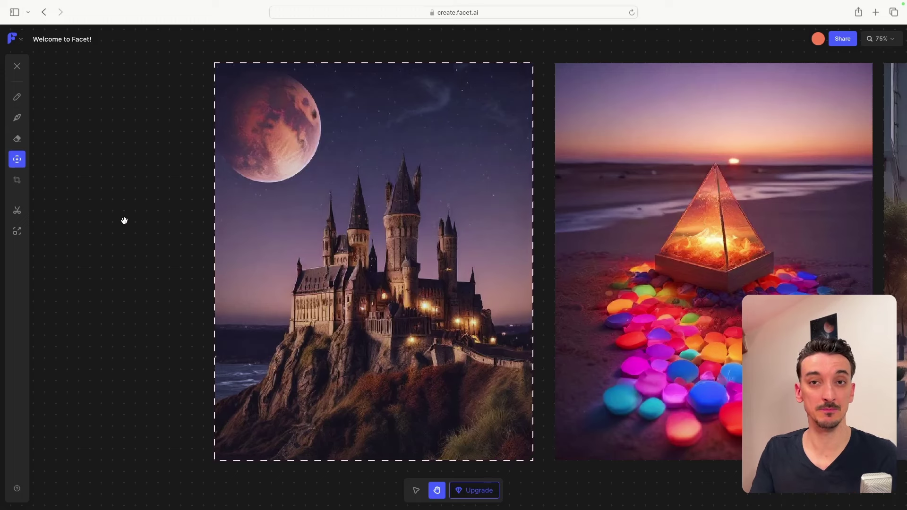
pyautogui.click(18, 181)
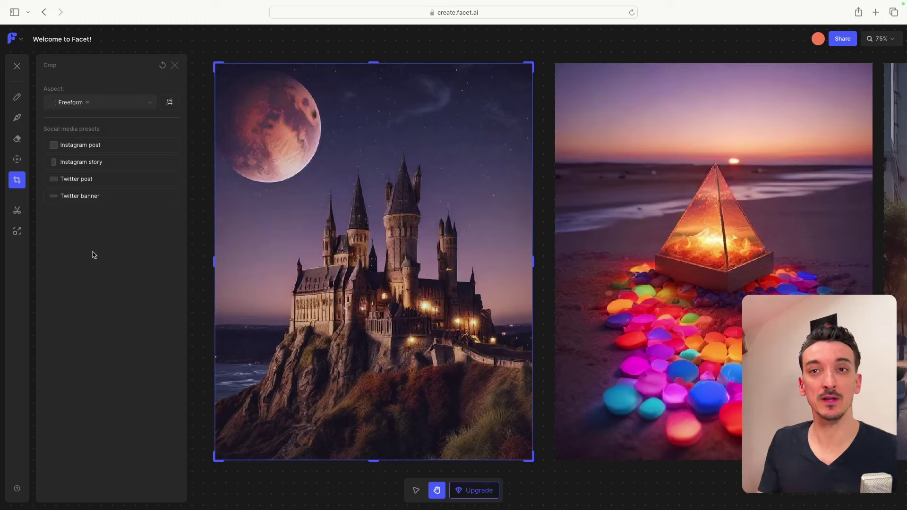
# Set the crop to Square 1:1 and upscale the castle image, centring the enlarged copy.
pyautogui.click(87, 147)
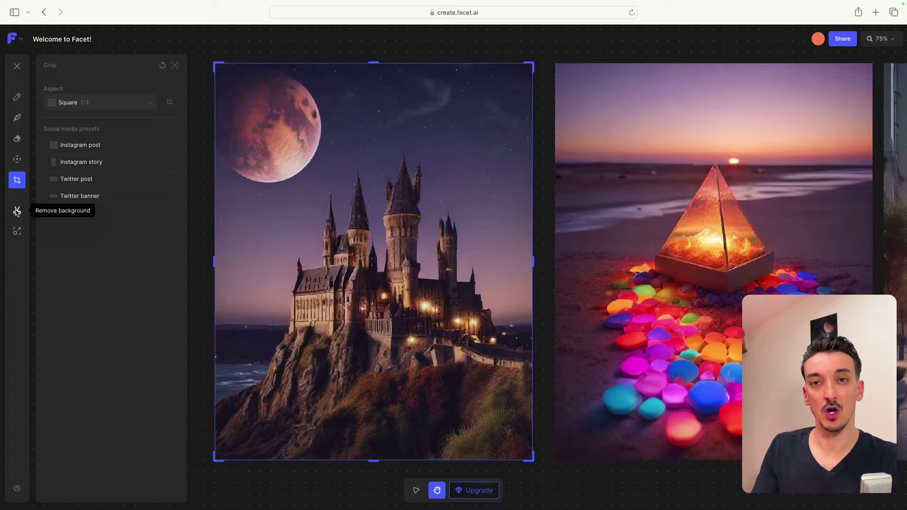
pyautogui.click(17, 234)
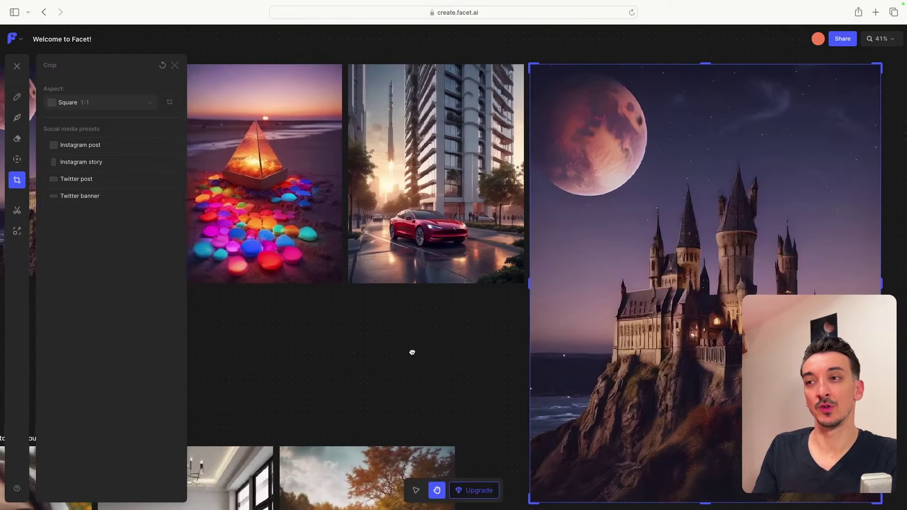
pyautogui.moveTo(412, 351); pyautogui.dragTo(237, 307)
pyautogui.moveTo(706, 343); pyautogui.dragTo(662, 363)
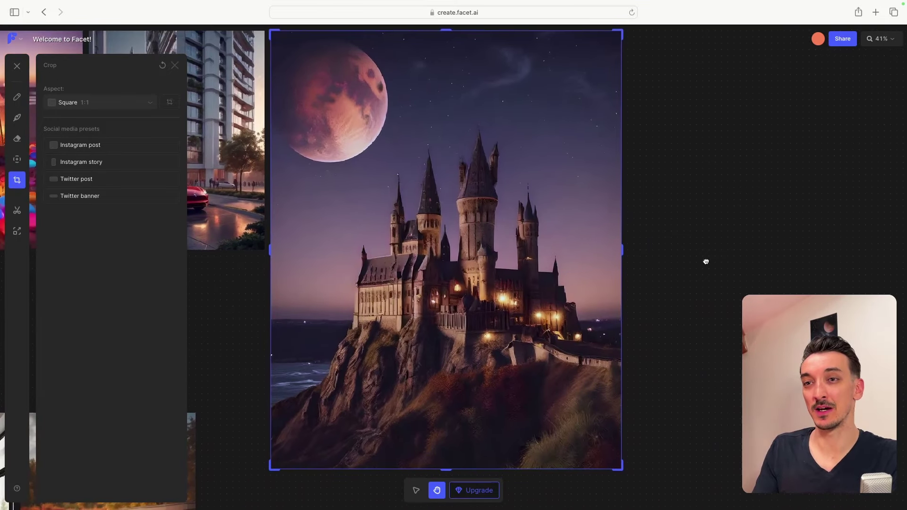
pyautogui.moveTo(706, 261); pyautogui.dragTo(884, 261)
pyautogui.moveTo(307, 290); pyautogui.dragTo(726, 317)
pyautogui.moveTo(609, 302); pyautogui.dragTo(576, 340)
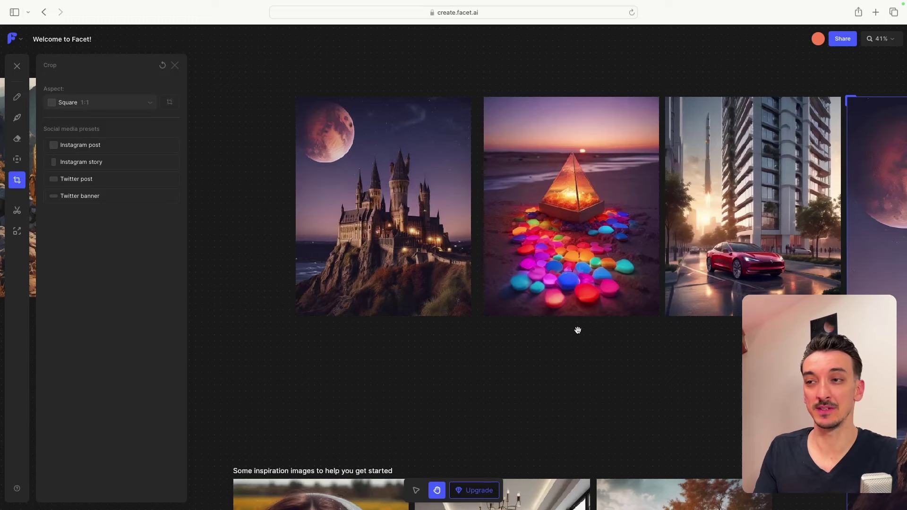
pyautogui.moveTo(707, 371); pyautogui.dragTo(161, 316)
pyautogui.moveTo(702, 351); pyautogui.dragTo(664, 356)
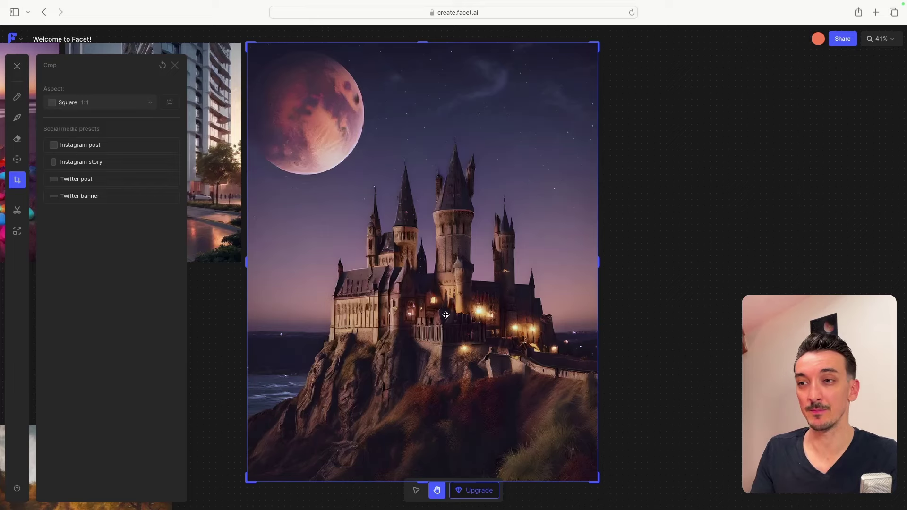
pyautogui.scroll(-1, 446, 315)
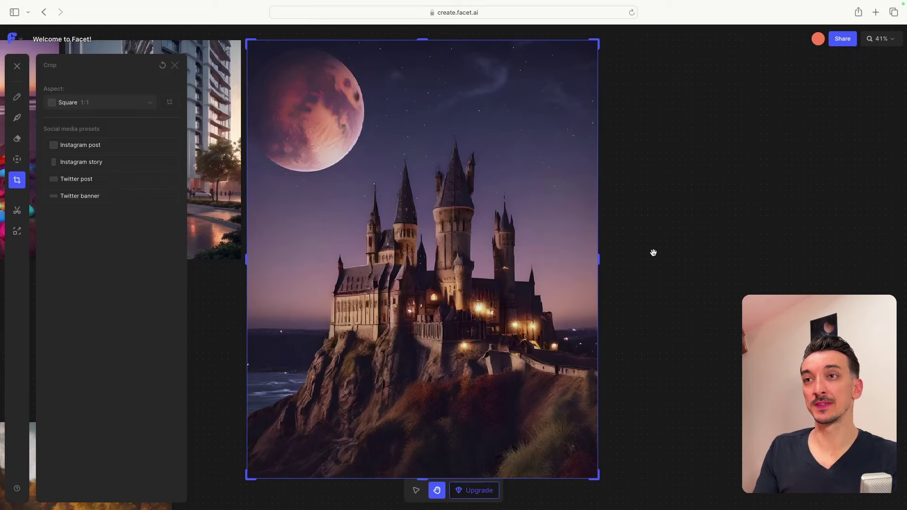
# Download the upscaled castle image as a PNG and view it full screen in Preview.
pyautogui.rightClick(412, 201)
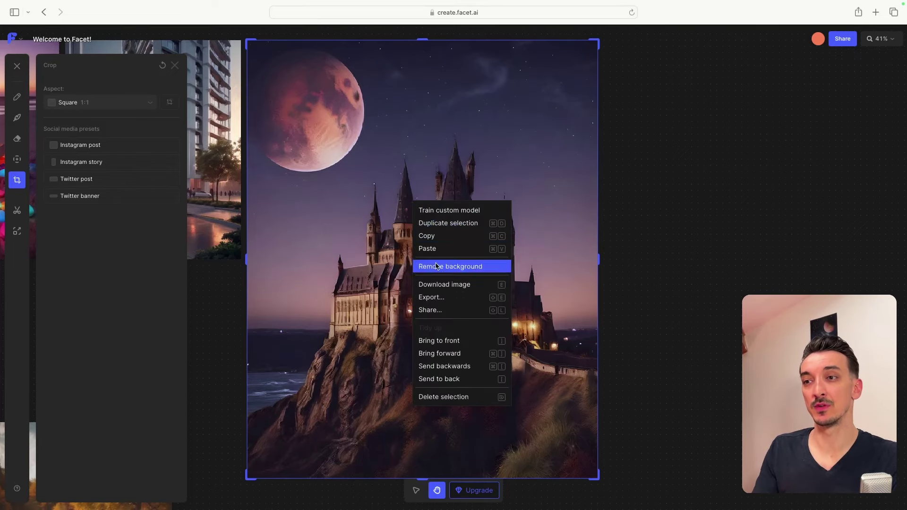
pyautogui.click(438, 285)
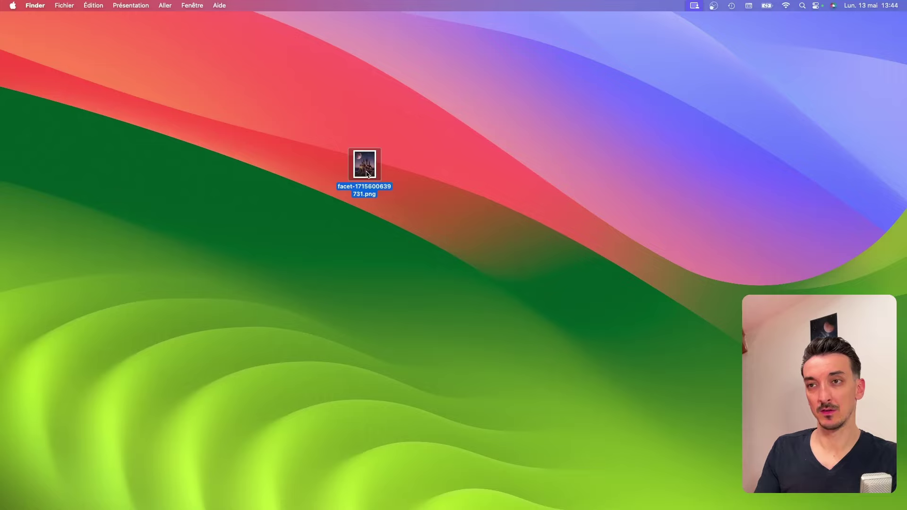
pyautogui.doubleClick(366, 173)
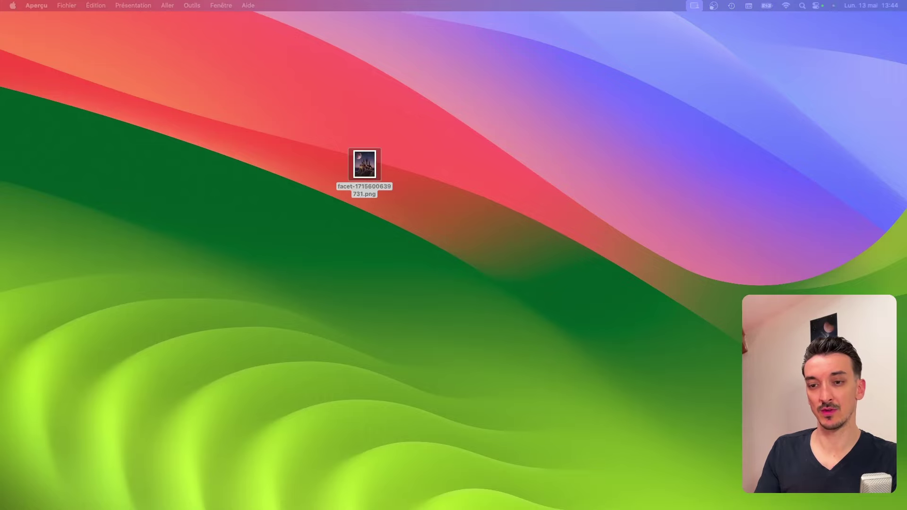
pyautogui.moveTo(336, 181); pyautogui.dragTo(451, 32)
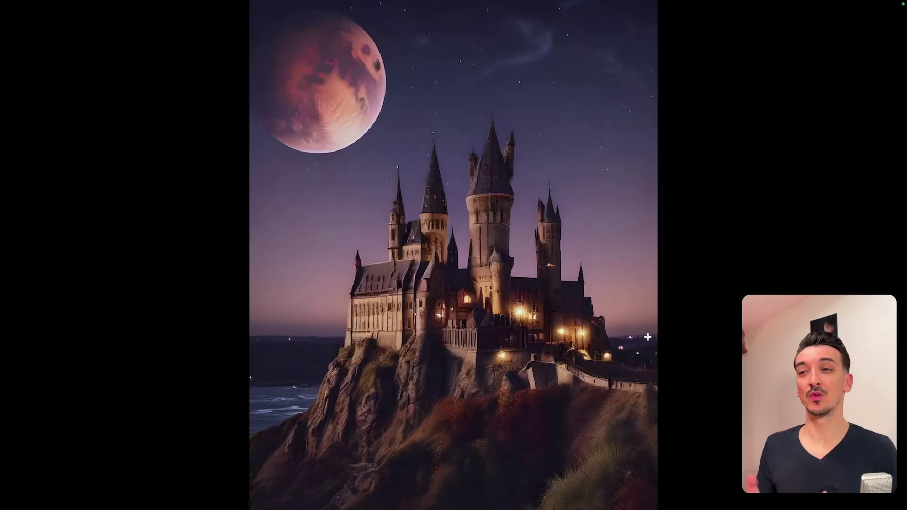